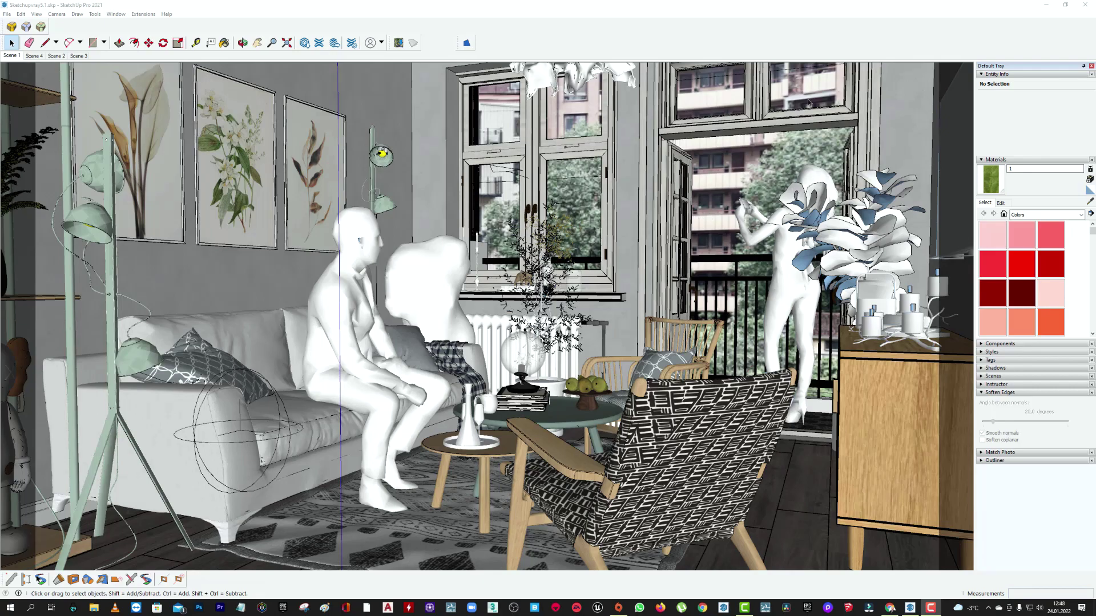
# Minimise the SketchUp window so the Windows desktop is showing.
pyautogui.click(1047, 6)
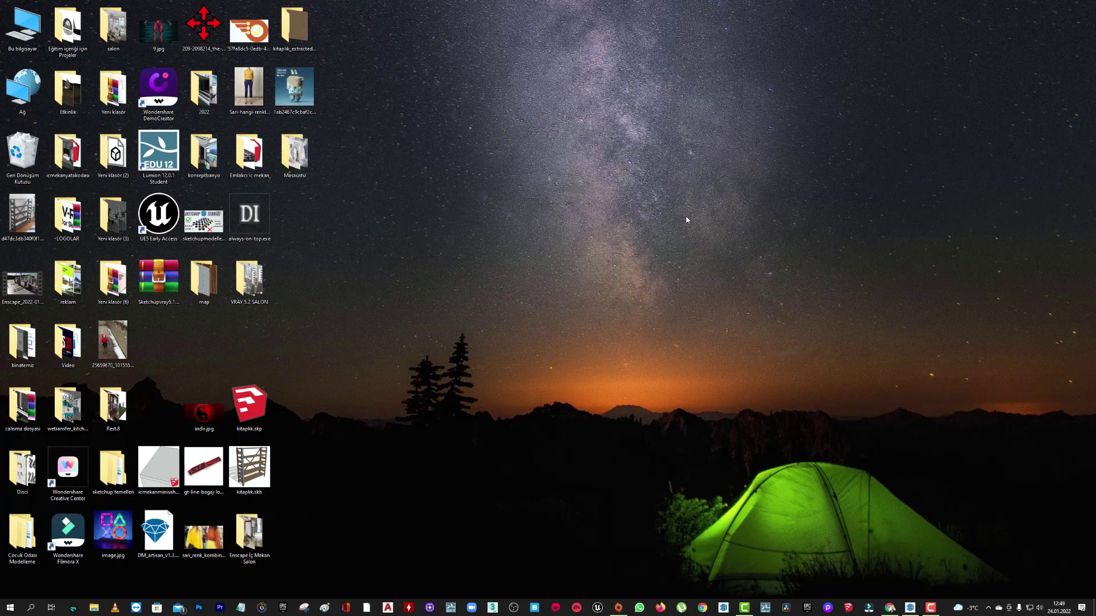
# Create a desktop folder named 'proje', open it, then close its window.
pyautogui.rightClick(377, 224)
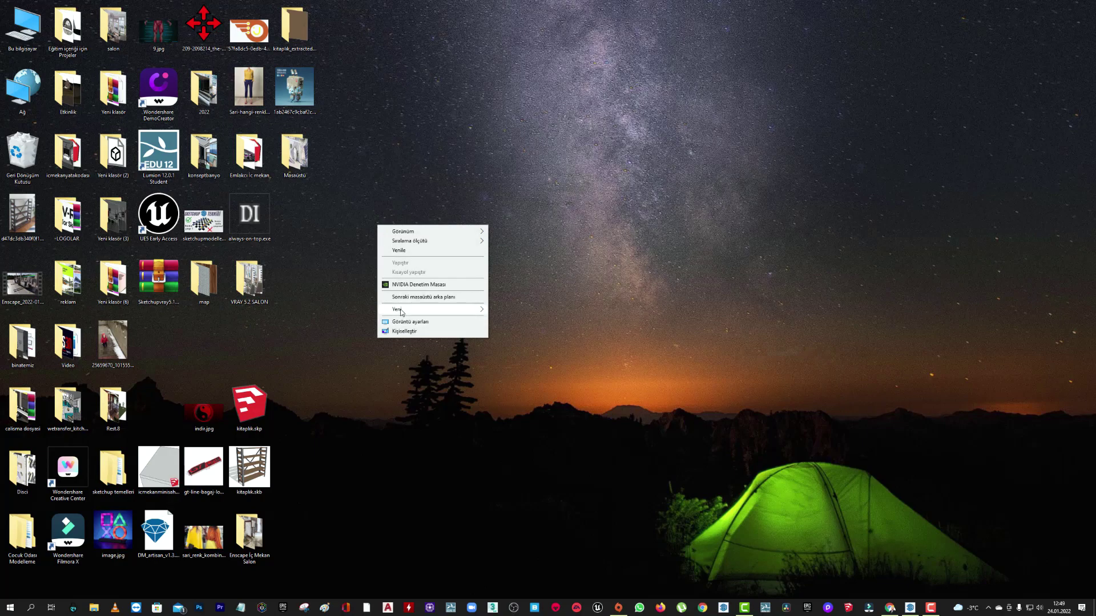
pyautogui.moveTo(411, 309)
pyautogui.click(515, 313)
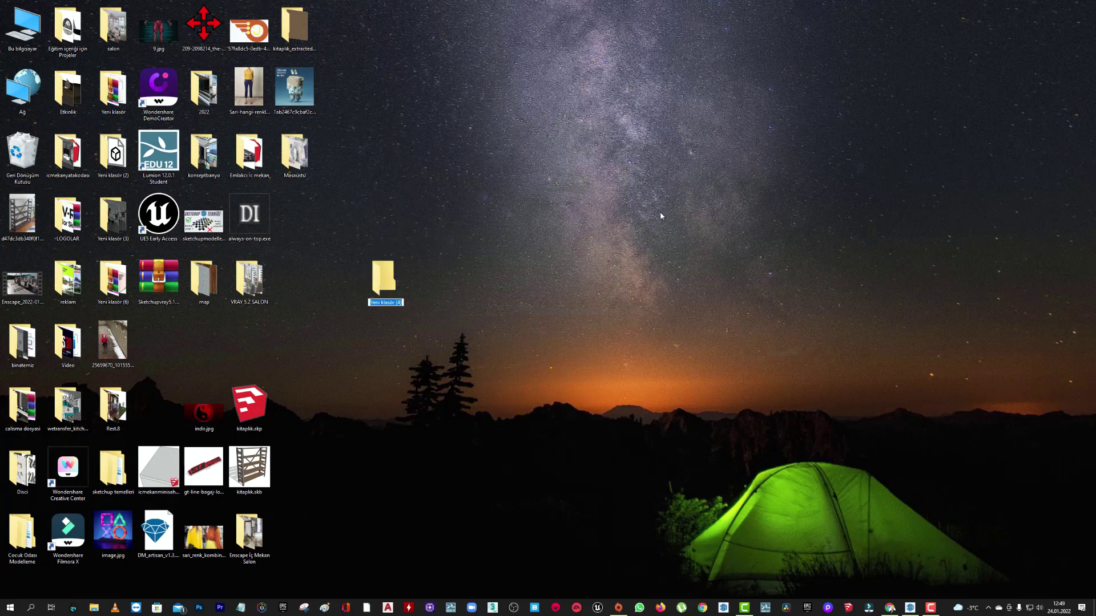
pyautogui.write('aproje')
pyautogui.click(376, 308)
pyautogui.doubleClick(376, 308)
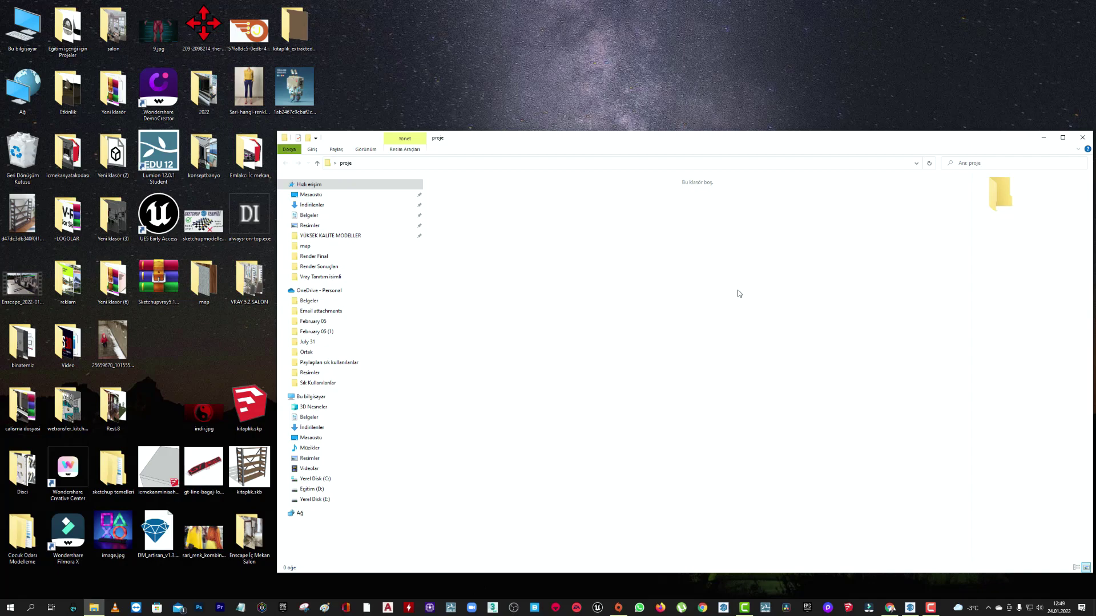
pyautogui.click(1080, 141)
# Restore SketchUp and check the Model Info File location, which is the desktop map folder.
pyautogui.click(911, 608)
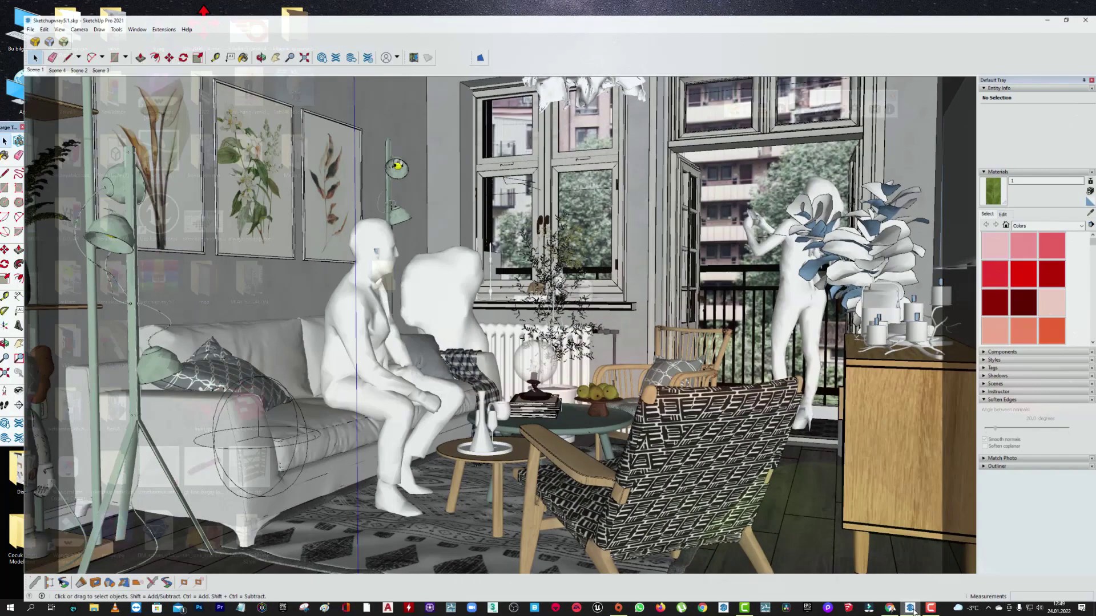
pyautogui.click(116, 14)
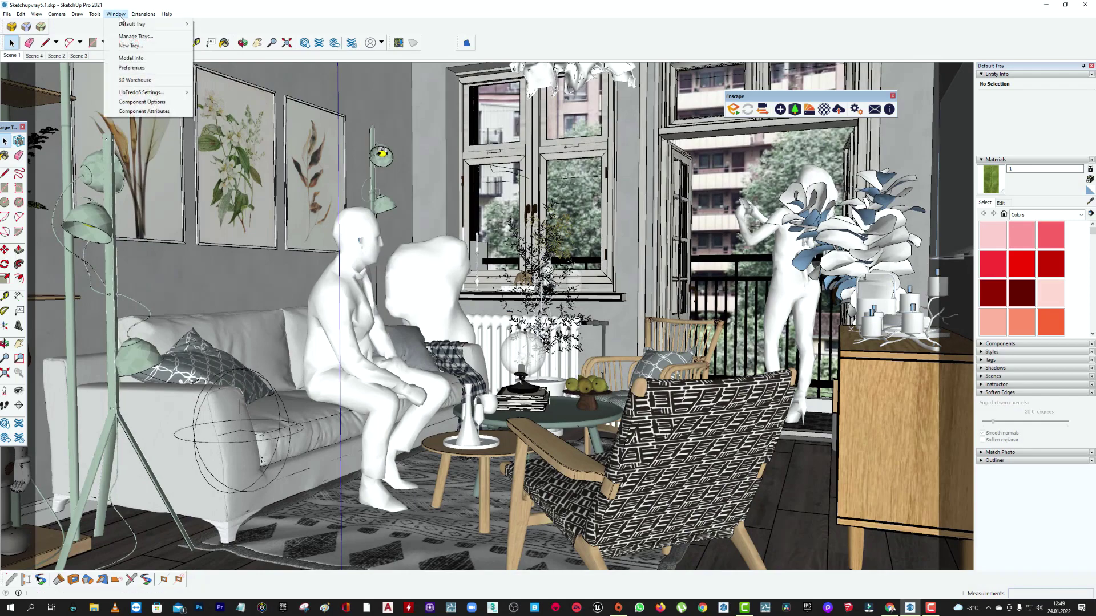
pyautogui.click(127, 57)
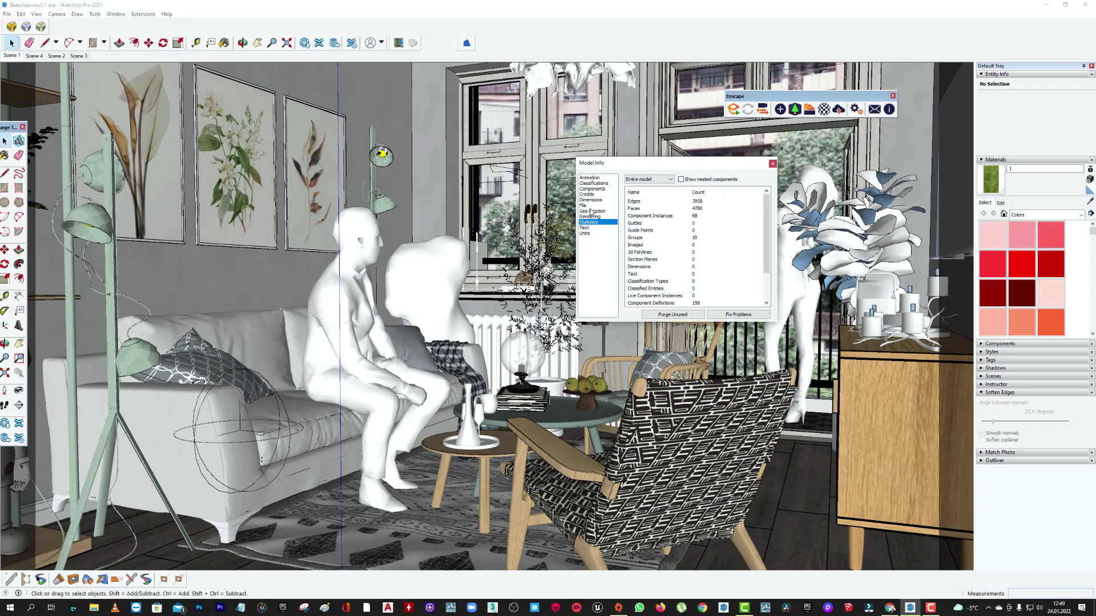
pyautogui.click(587, 206)
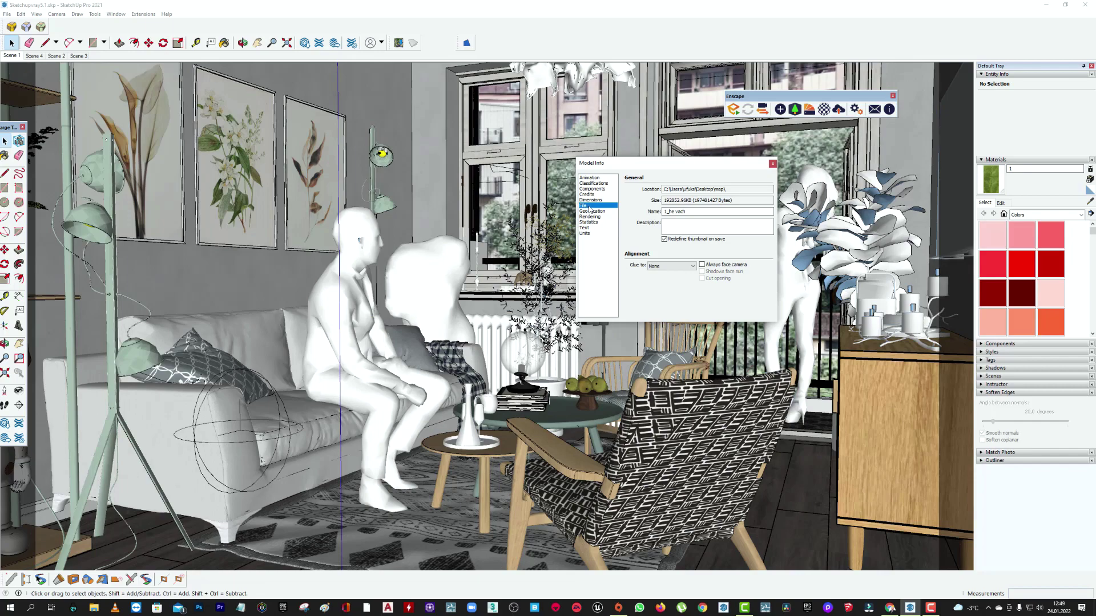
pyautogui.moveTo(725, 189); pyautogui.dragTo(655, 191)
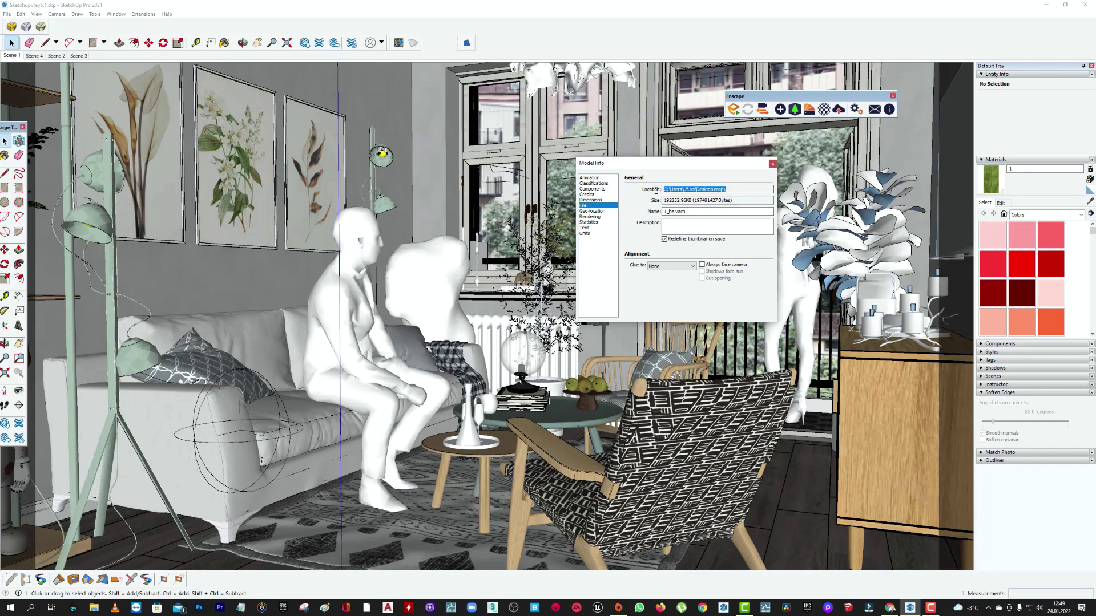
pyautogui.click(738, 191)
pyautogui.click(772, 164)
pyautogui.click(114, 14)
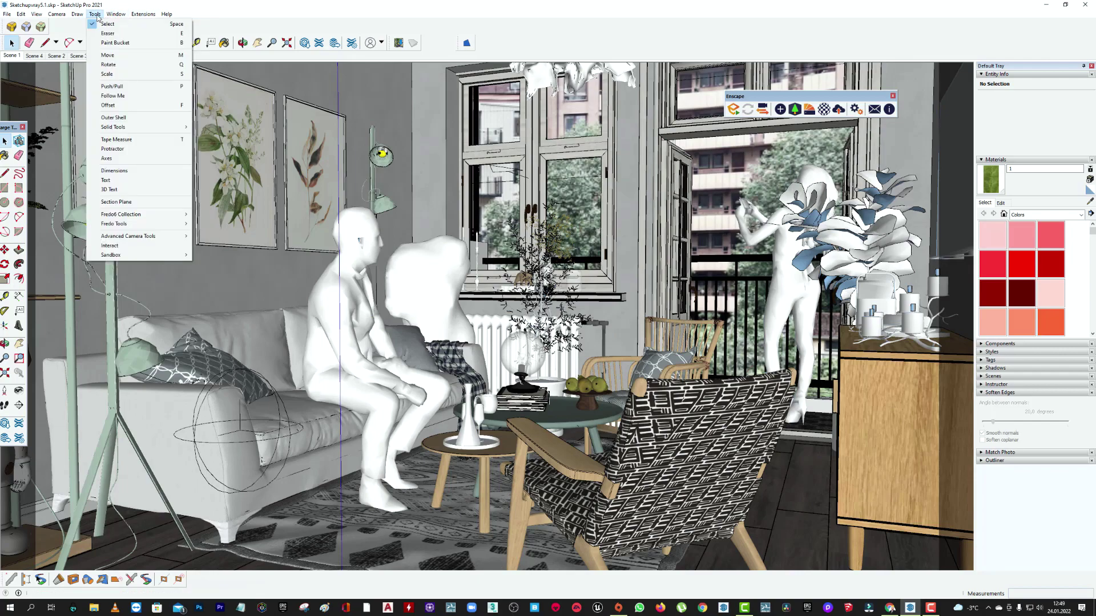
# Keep Create backup and Auto-save enabled in General preferences, edit the minutes interval, and apply.
pyautogui.click(676, 222)
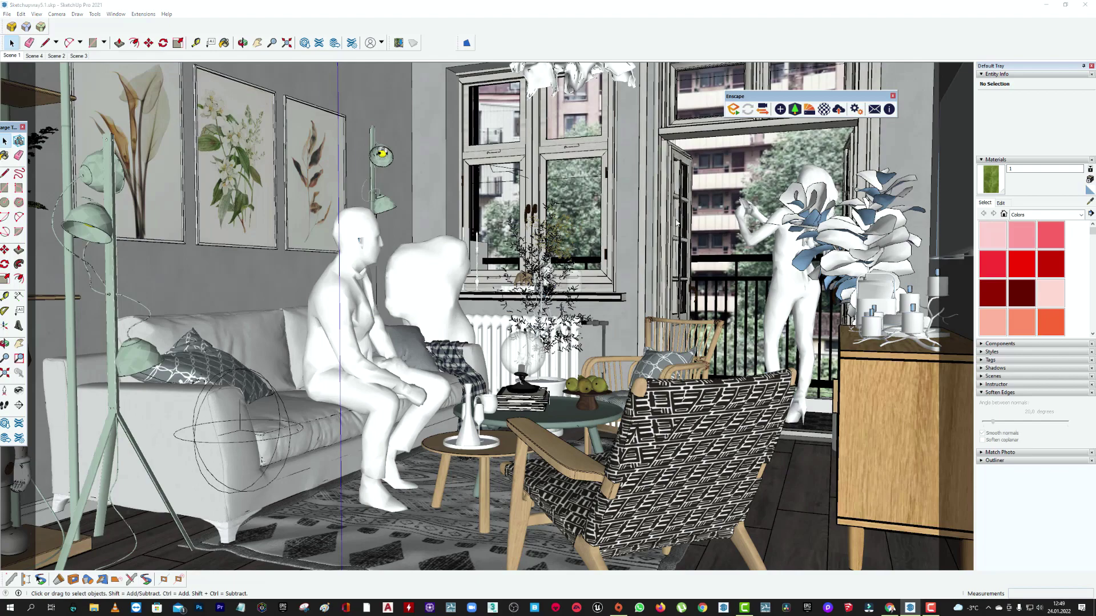
pyautogui.moveTo(509, 229); pyautogui.dragTo(575, 234)
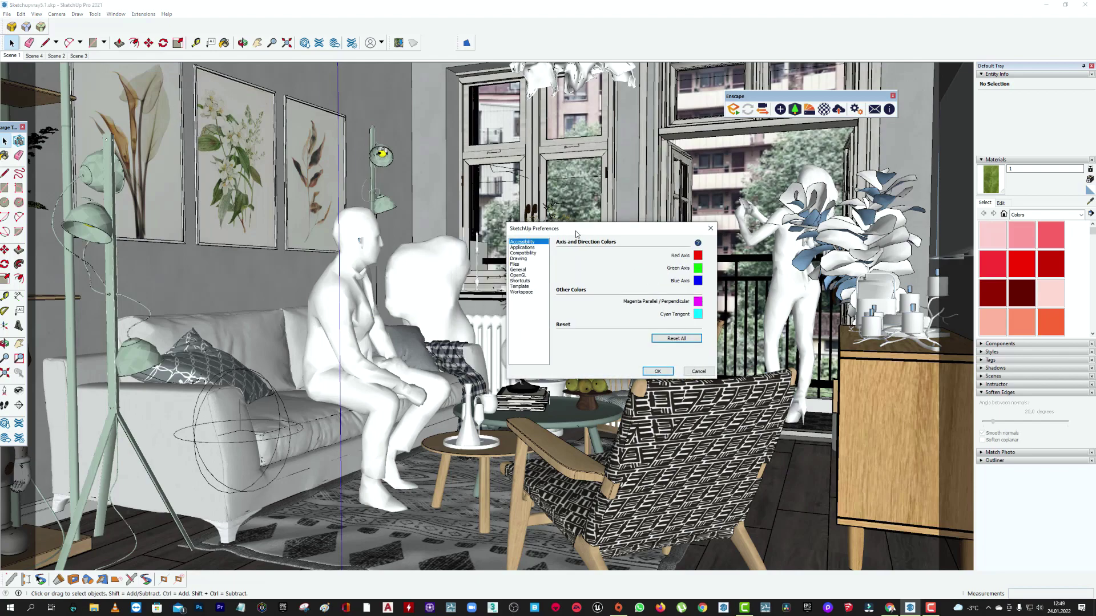
pyautogui.click(519, 271)
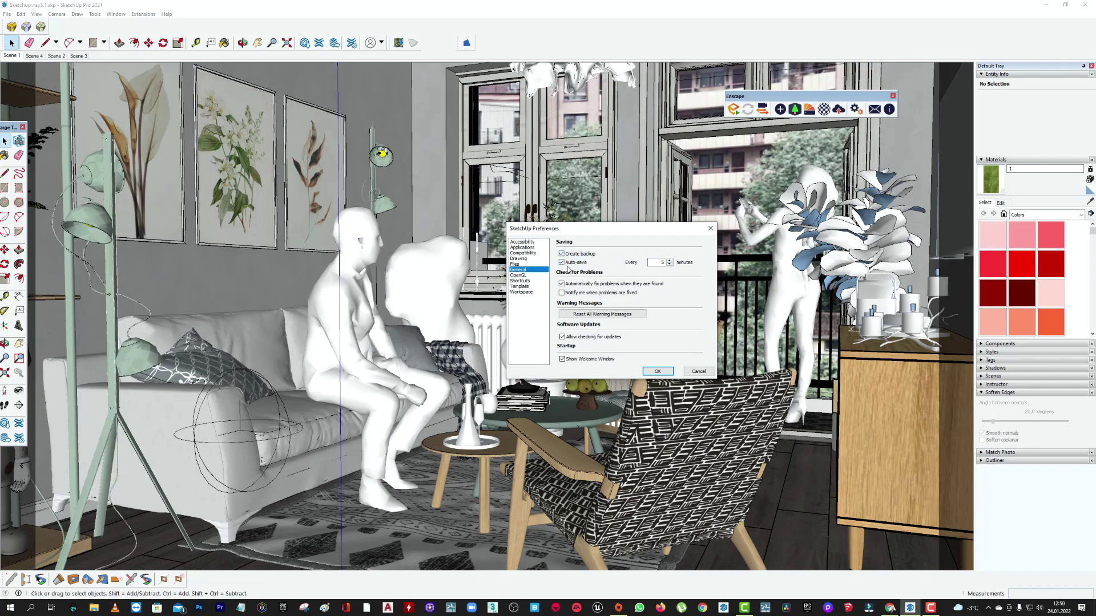
pyautogui.doubleClick(649, 260)
pyautogui.click(655, 371)
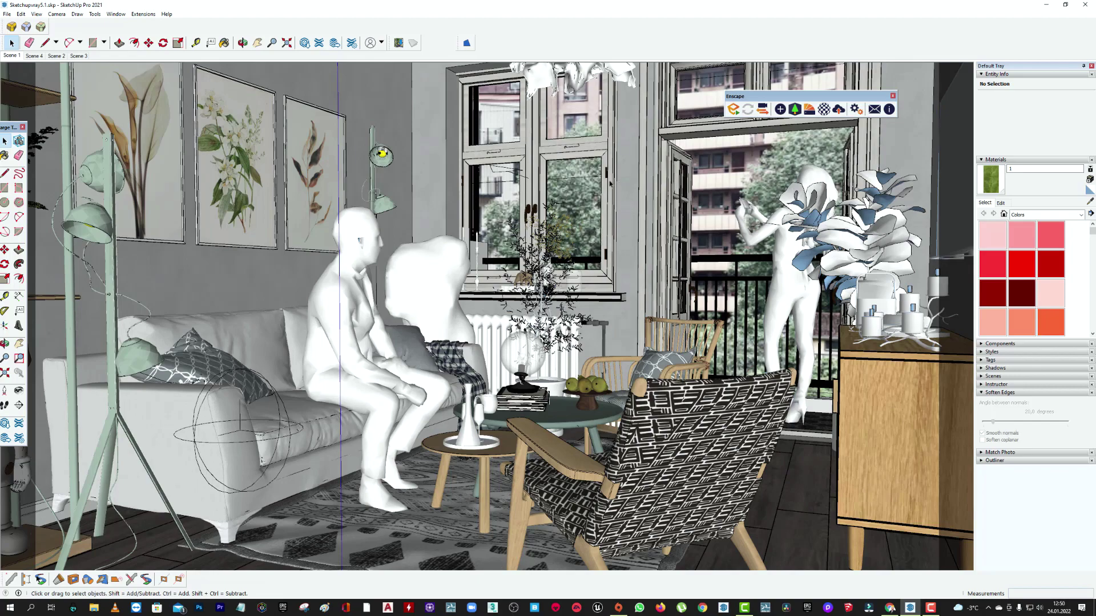
# Reopen Preferences to confirm auto-save is set to every 10 minutes.
pyautogui.click(7, 13)
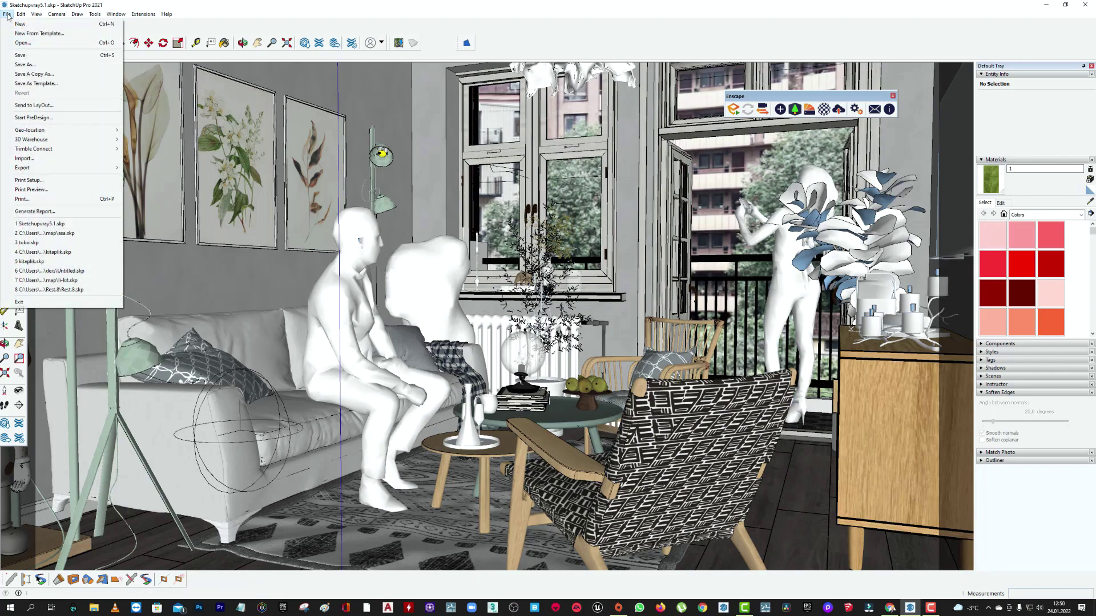
pyautogui.click(114, 14)
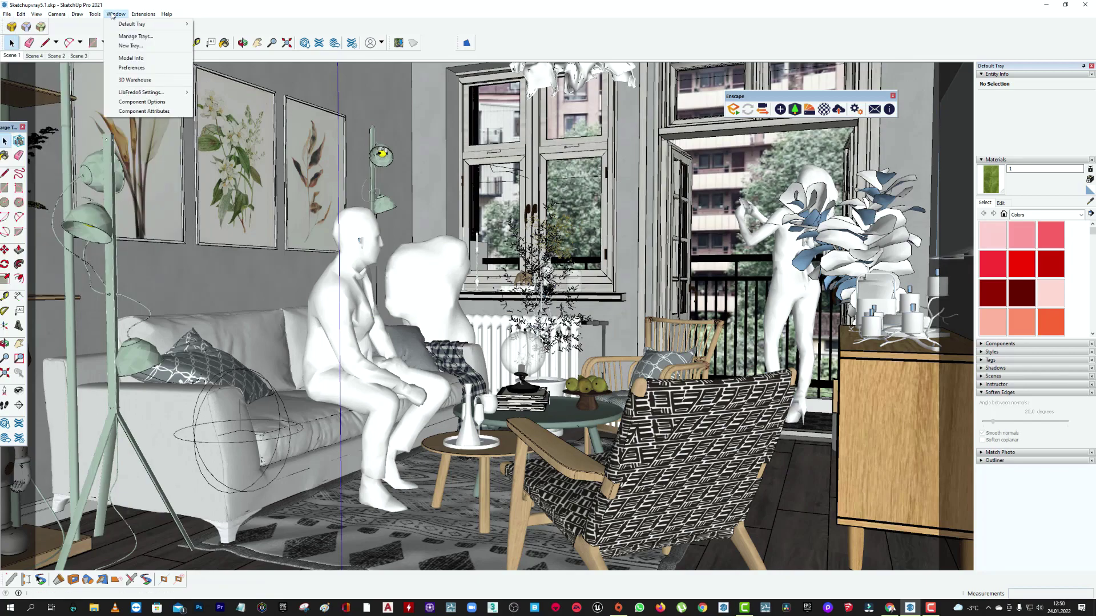
pyautogui.click(131, 67)
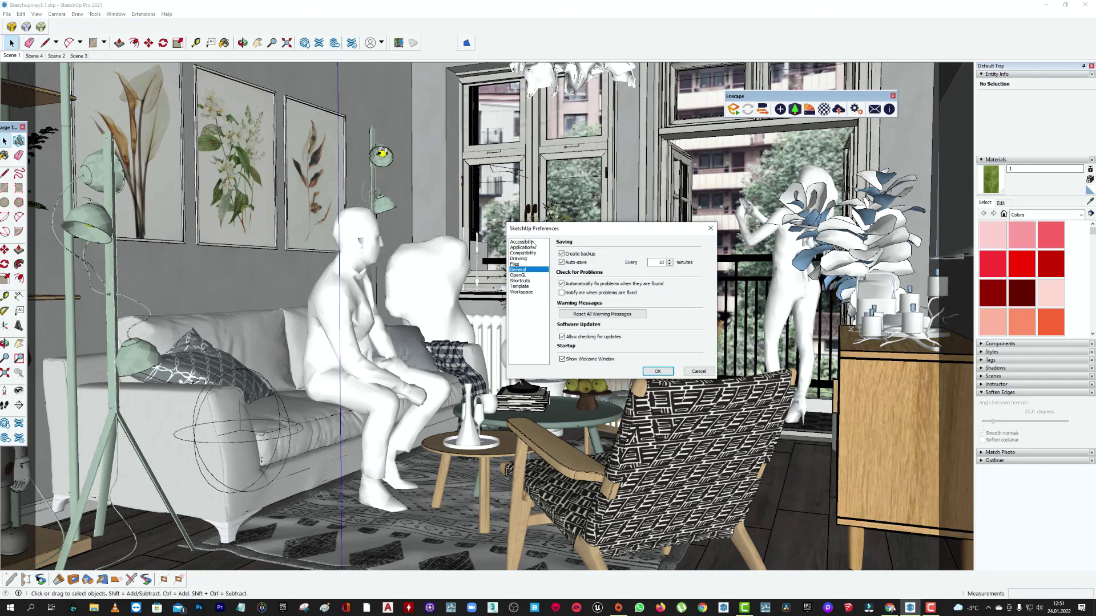
pyautogui.click(519, 275)
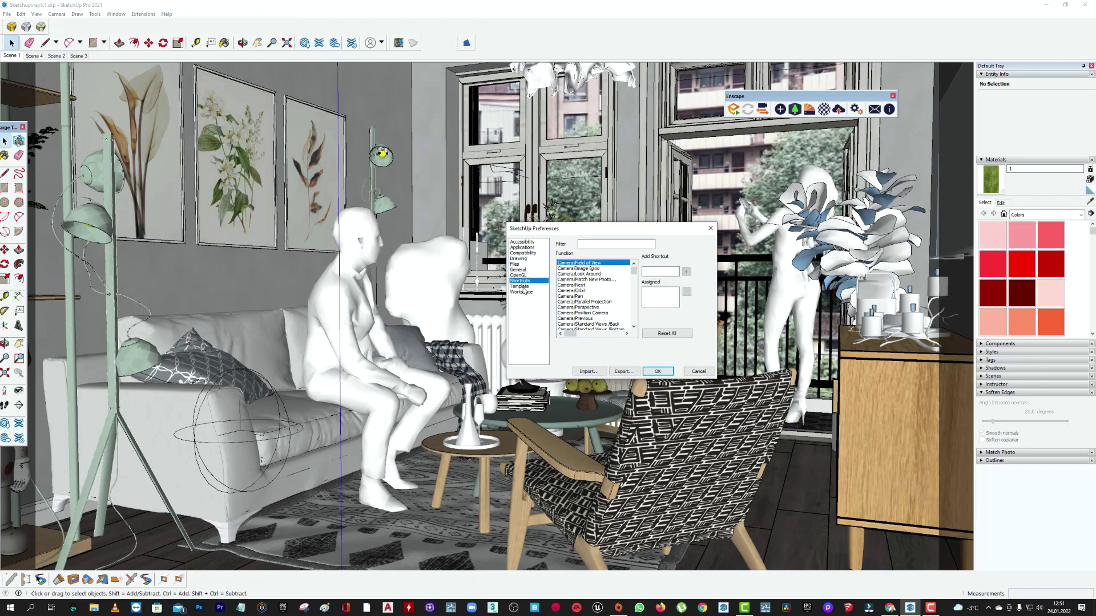
pyautogui.click(520, 286)
pyautogui.click(710, 229)
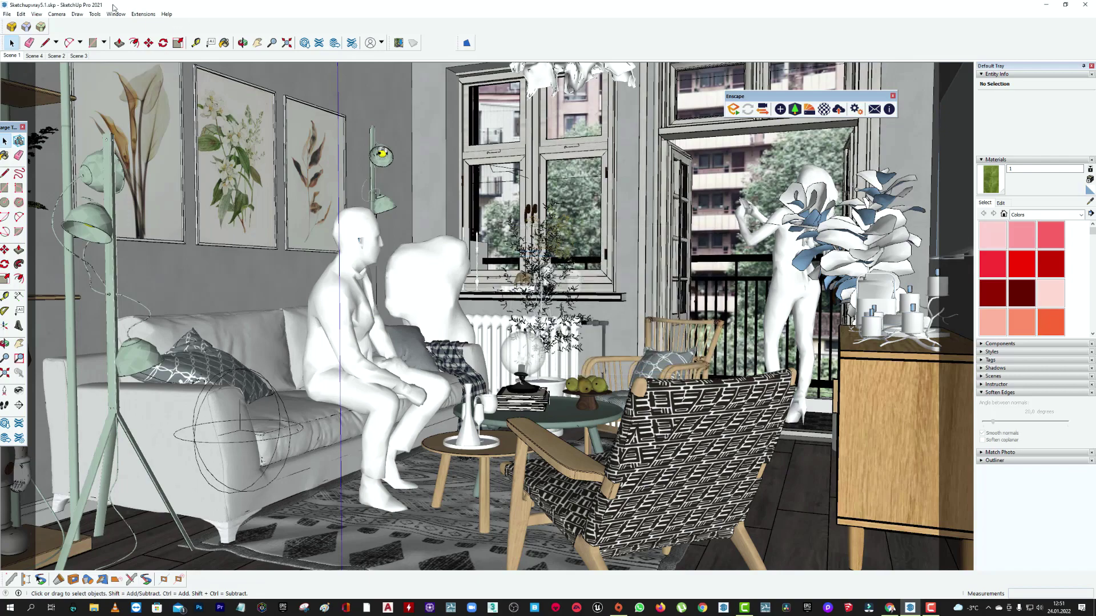
# Copy the model's folder location path from the Model Info File page.
pyautogui.click(116, 13)
pyautogui.click(122, 56)
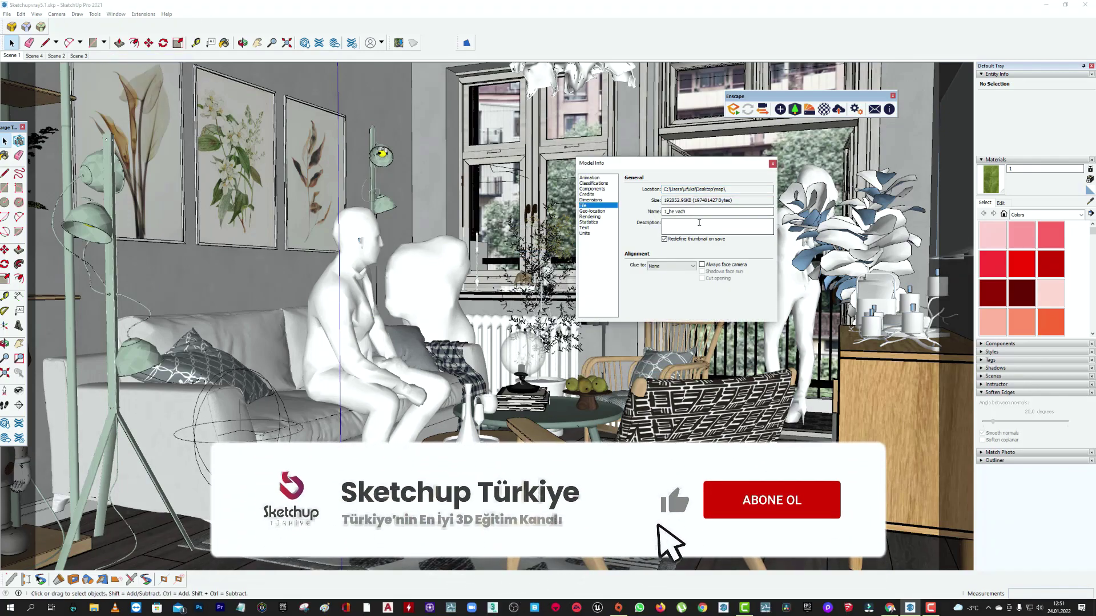
pyautogui.tripleClick(733, 189)
pyautogui.hotkey('ctrl', 'c')
pyautogui.rightClick(680, 190)
pyautogui.click(696, 215)
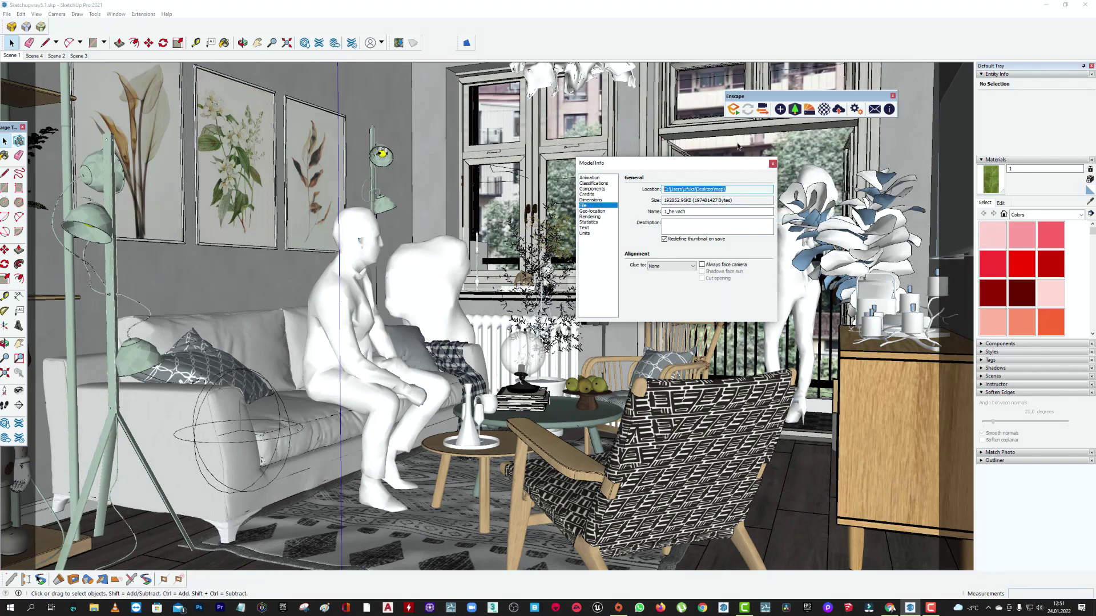
pyautogui.moveTo(702, 165); pyautogui.dragTo(683, 159)
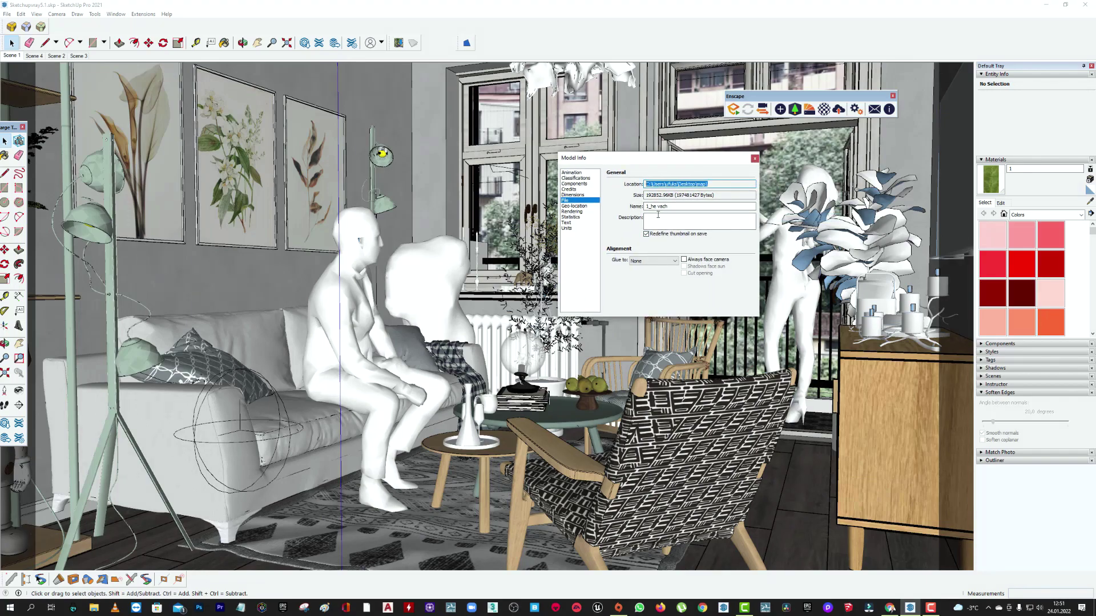
pyautogui.rightClick(699, 184)
pyautogui.click(722, 212)
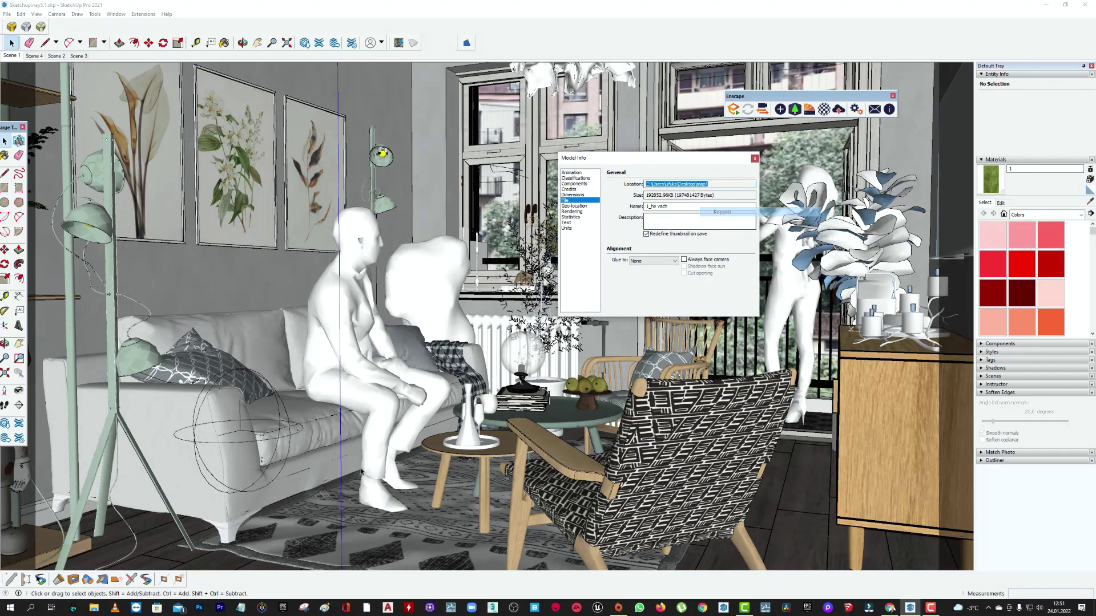
pyautogui.click(95, 609)
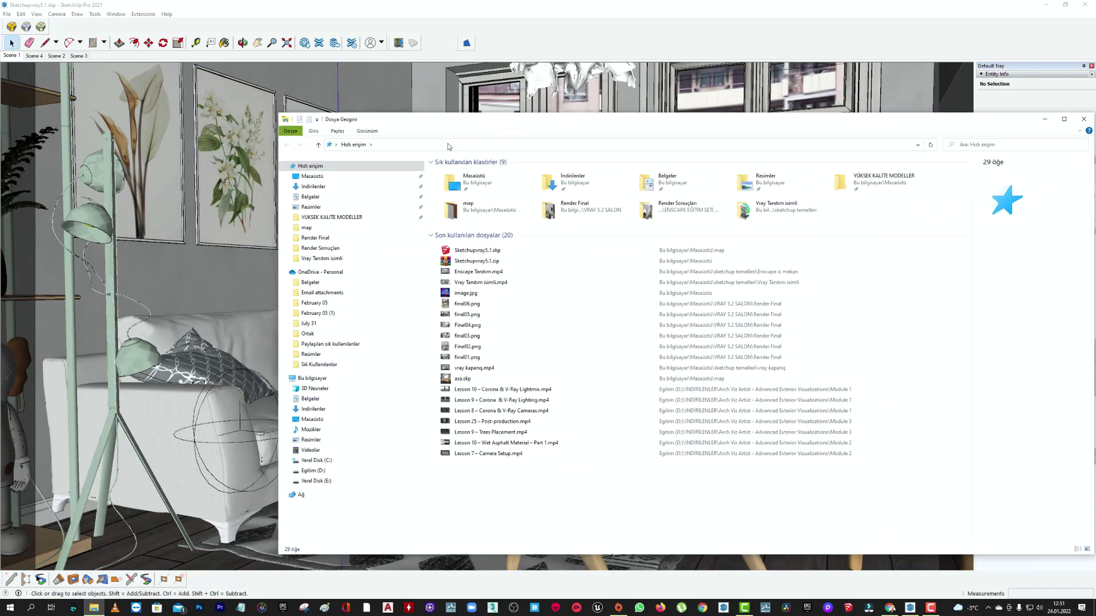
# Paste the copied map folder path into the Explorer address bar to open it.
pyautogui.click(379, 146)
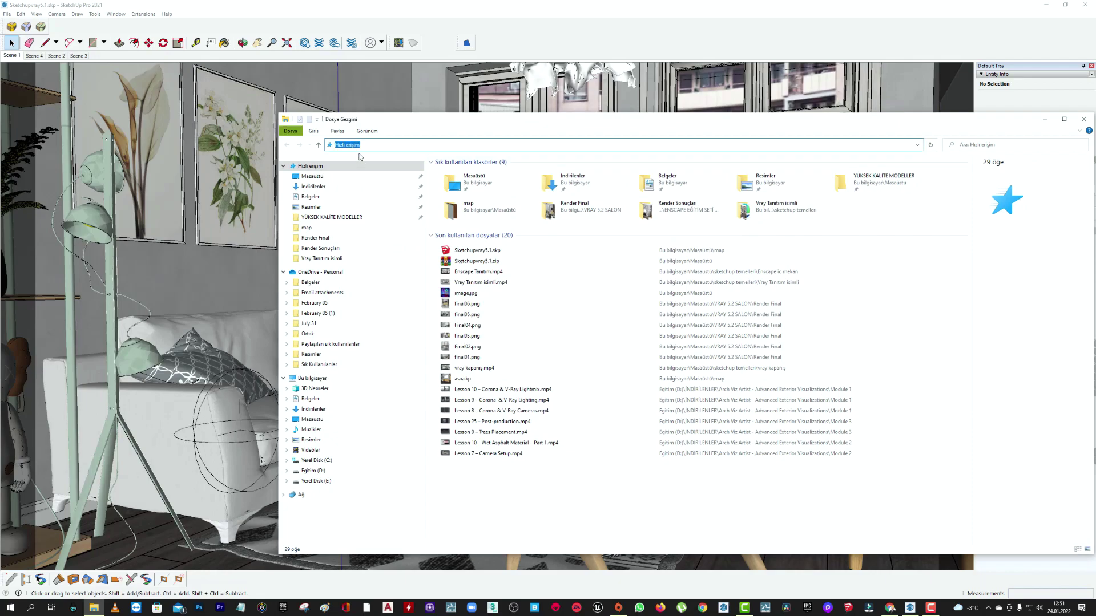
pyautogui.rightClick(357, 147)
pyautogui.click(389, 185)
pyautogui.press('Return')
pyautogui.moveTo(614, 116); pyautogui.dragTo(519, 276)
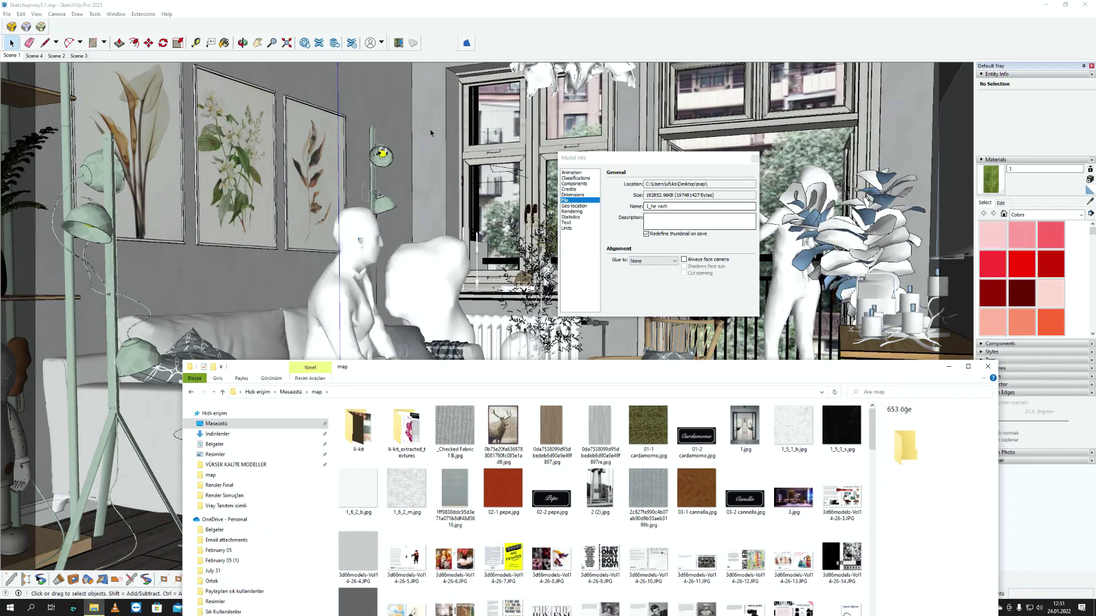
pyautogui.moveTo(579, 281); pyautogui.dragTo(539, 102)
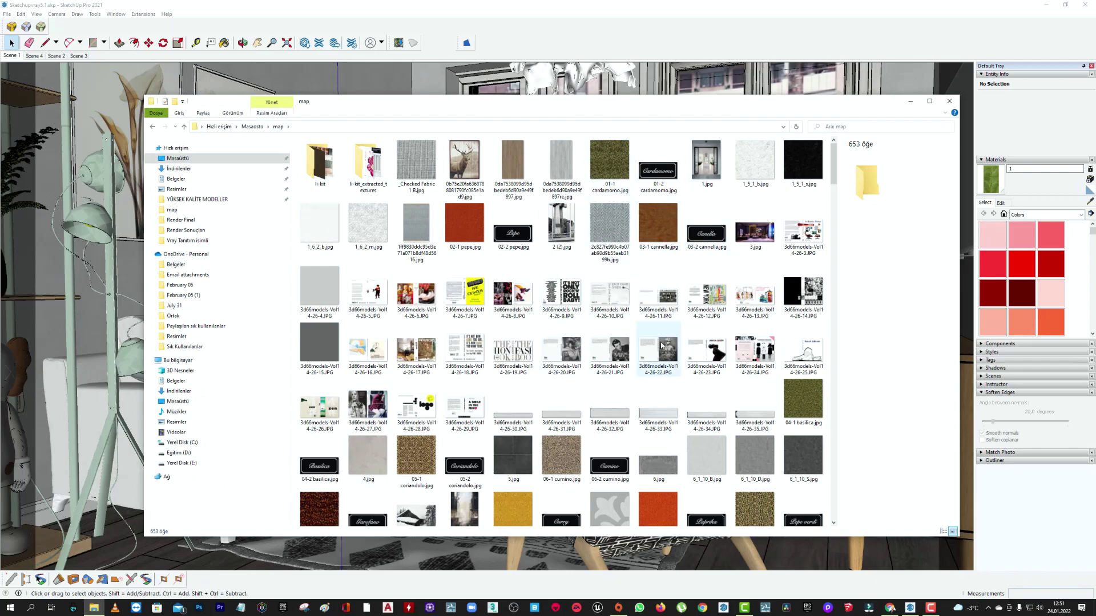
pyautogui.scroll(-5, 661, 345)
pyautogui.scroll(-2, 662, 345)
pyautogui.scroll(7, 662, 345)
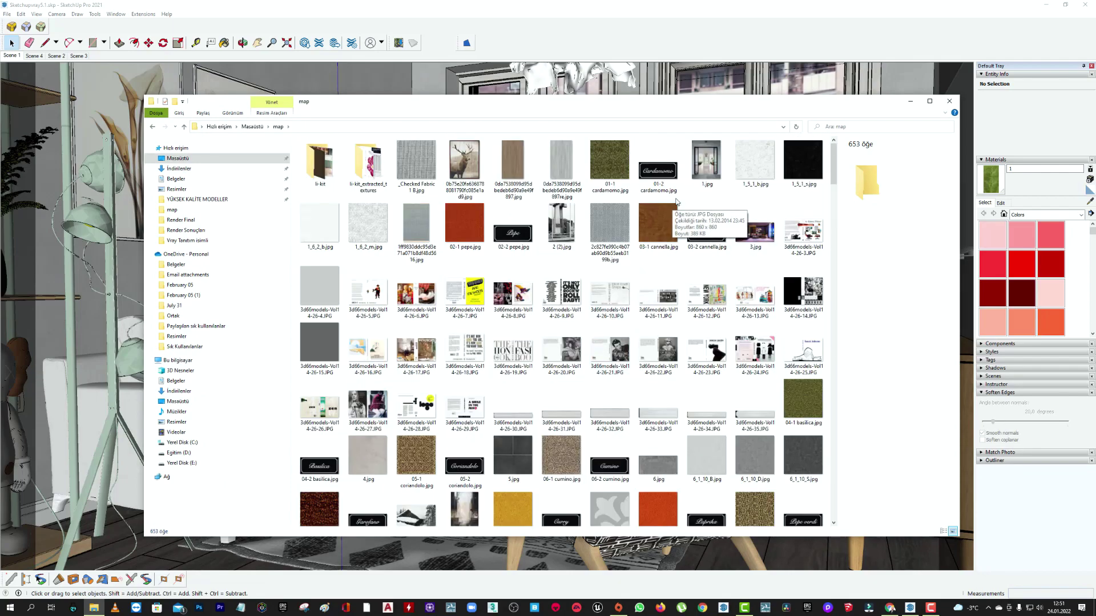
pyautogui.moveTo(660, 109); pyautogui.dragTo(659, 134)
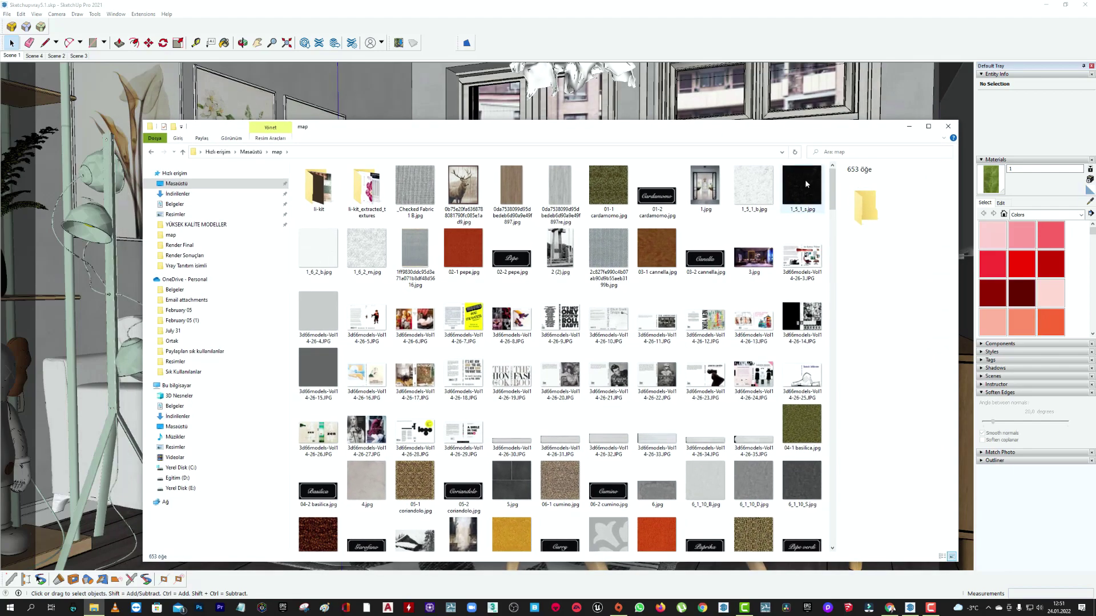
# Search the map folder for *.skb and inspect the four backup files found.
pyautogui.click(857, 152)
pyautogui.write('*.s')
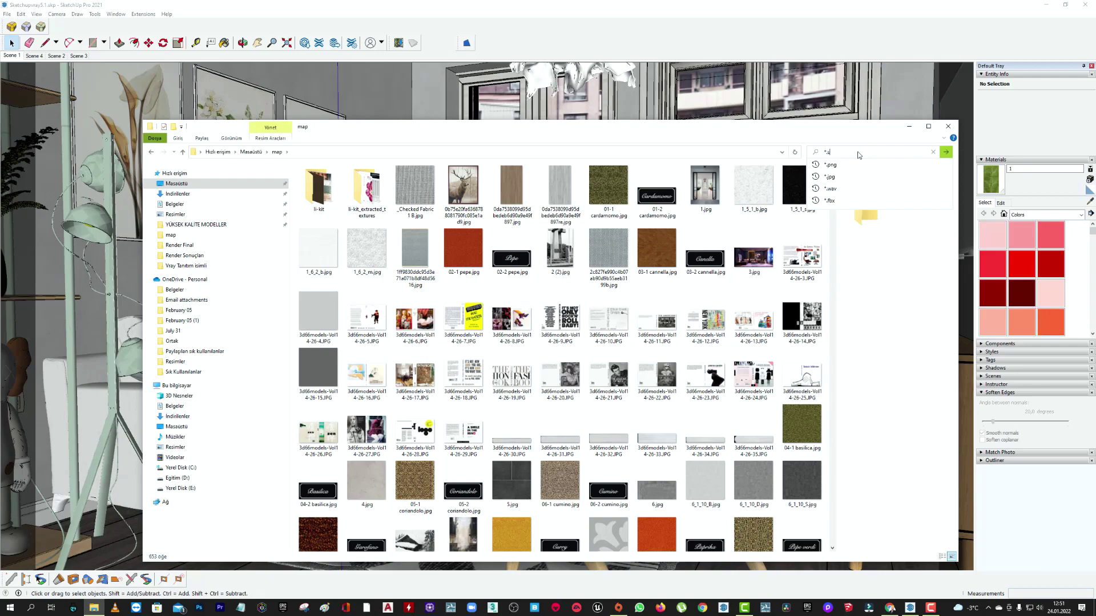
pyautogui.write('kb')
pyautogui.press('Return')
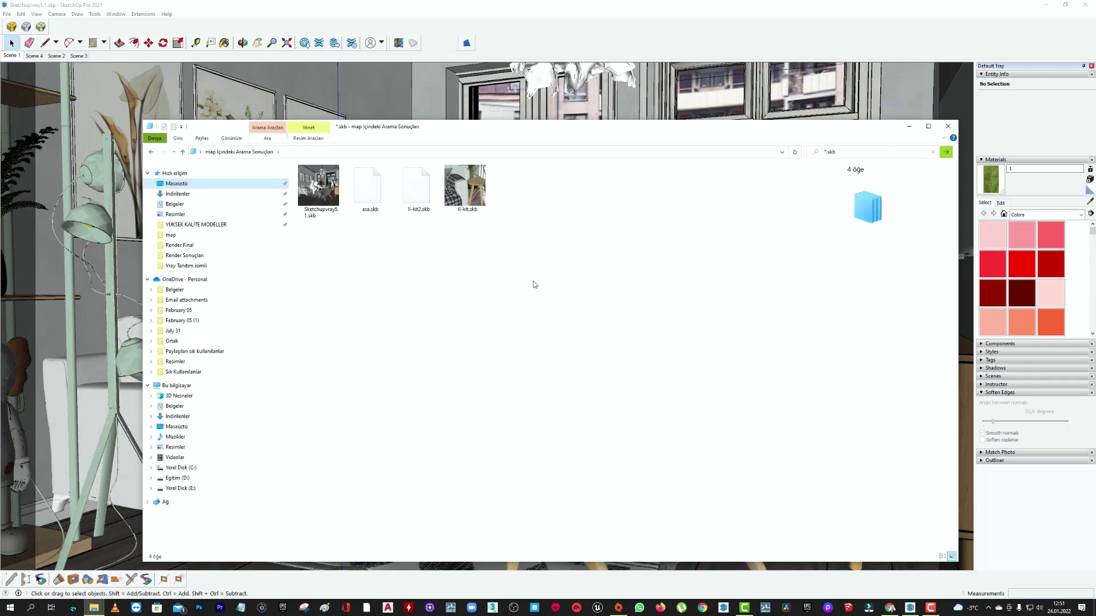
pyautogui.moveTo(533, 133); pyautogui.dragTo(614, 137)
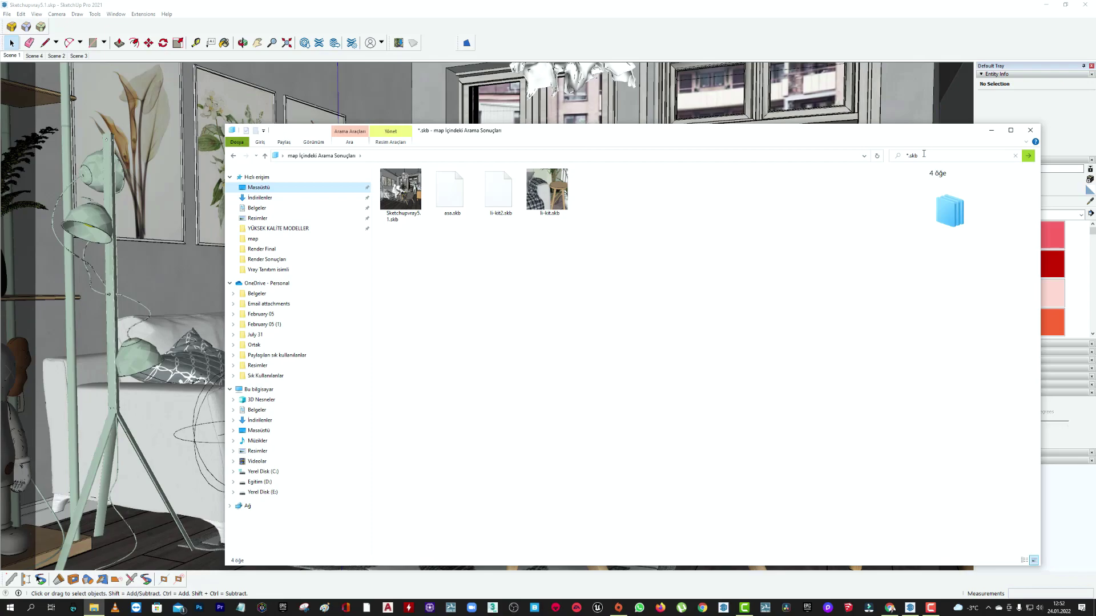
pyautogui.click(405, 205)
pyautogui.click(455, 201)
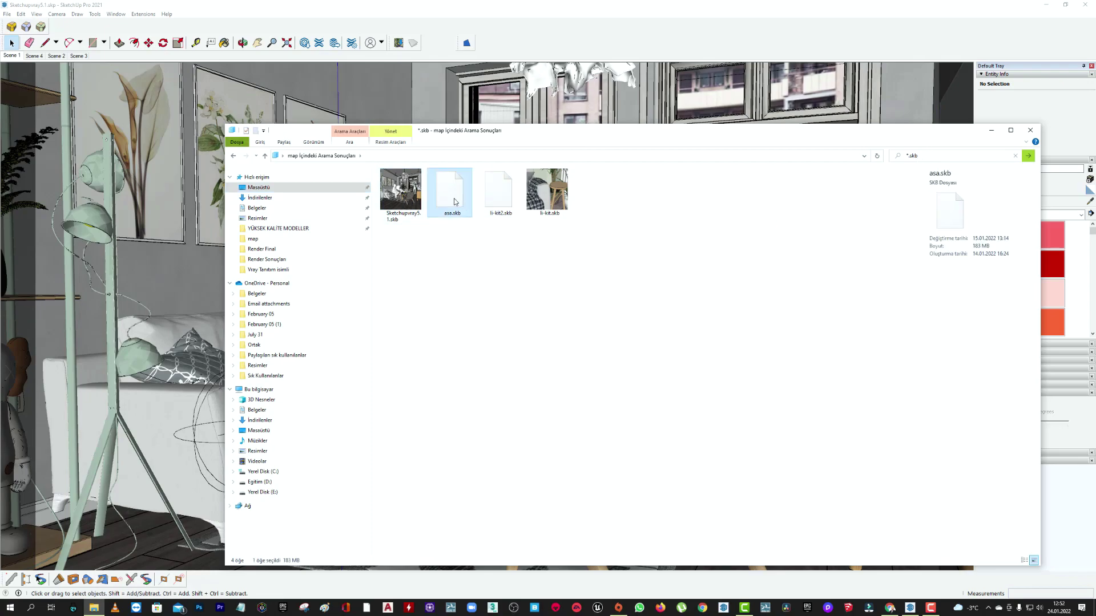
pyautogui.click(538, 205)
pyautogui.click(626, 292)
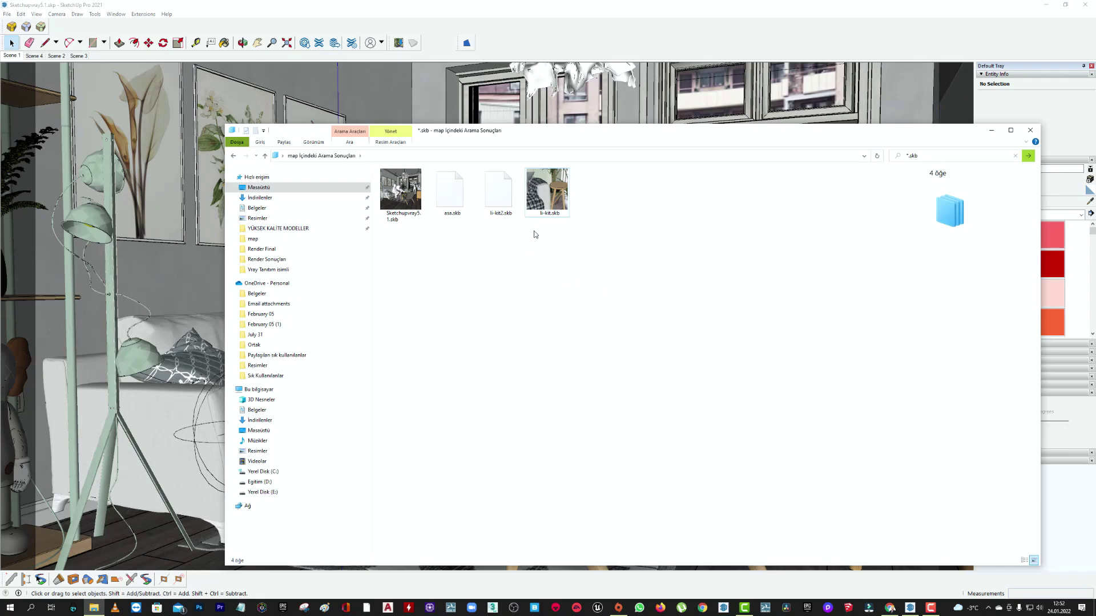
pyautogui.click(7, 16)
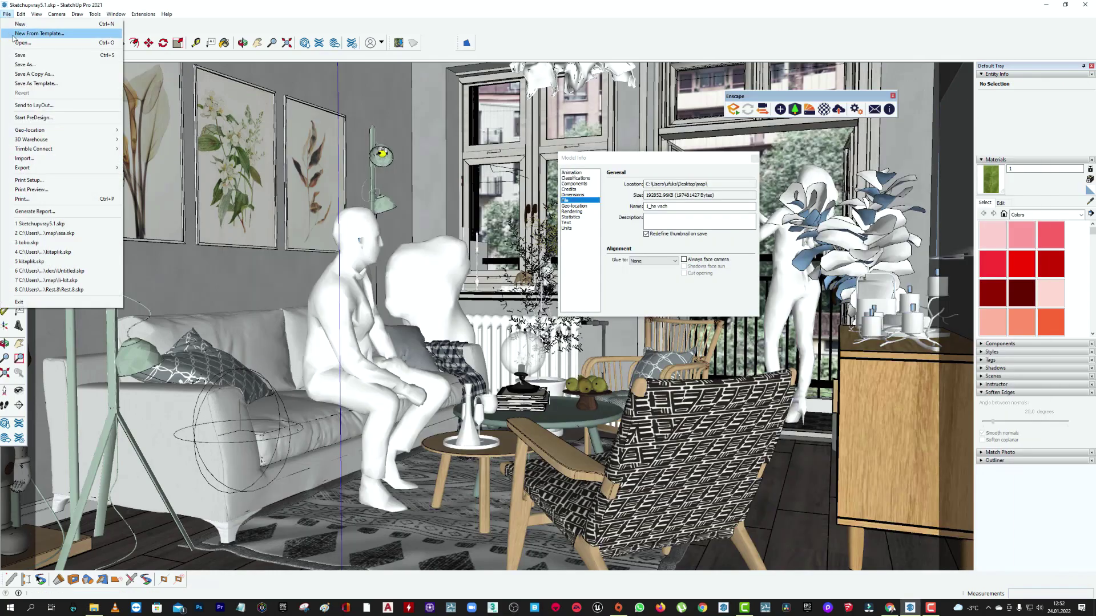
pyautogui.click(17, 44)
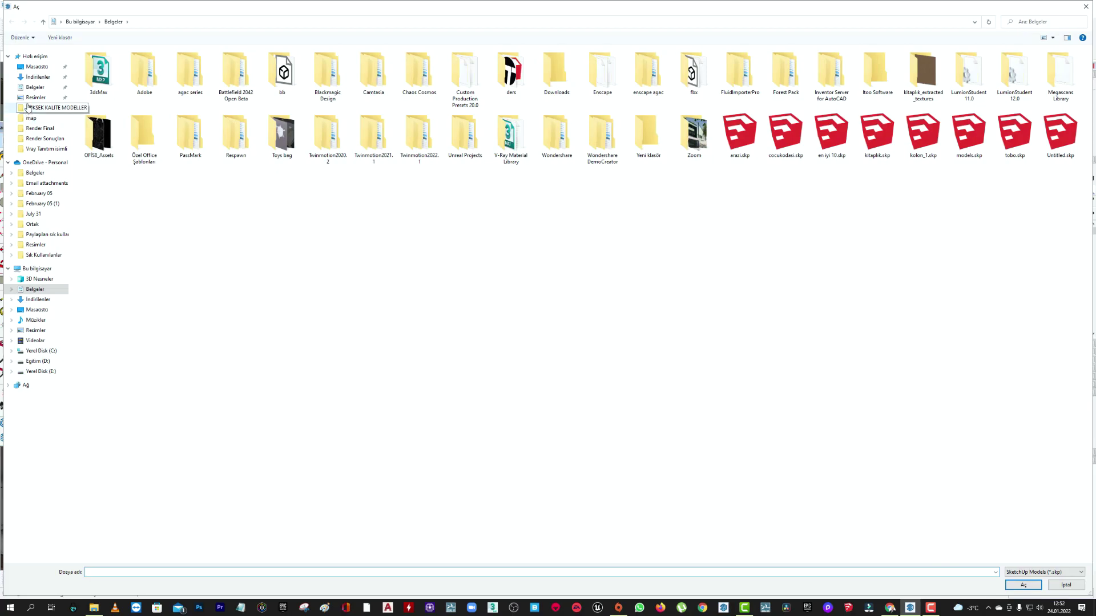
pyautogui.click(32, 118)
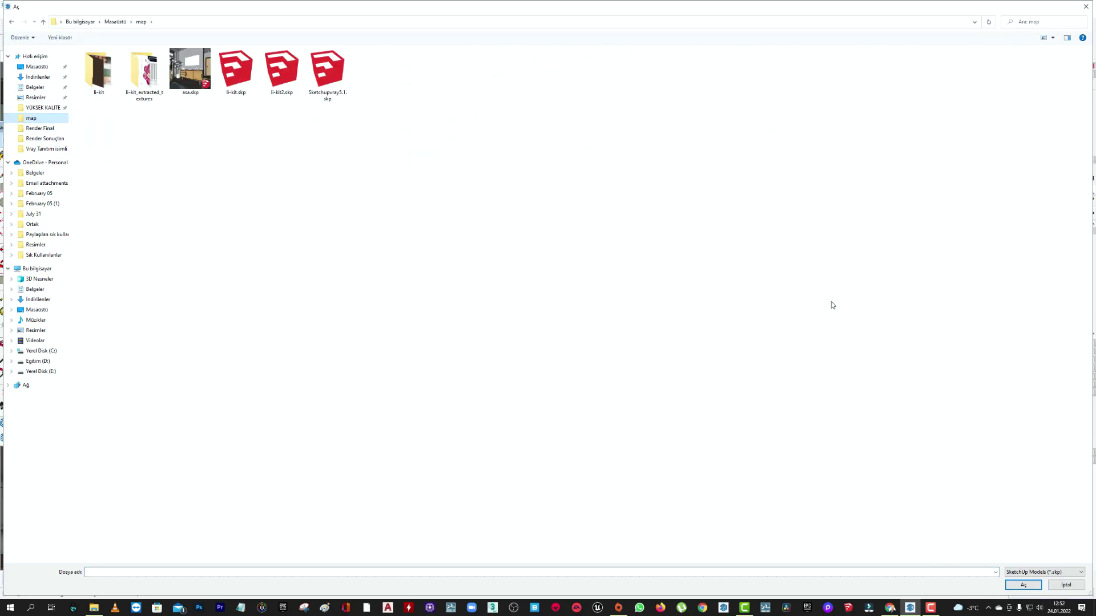
pyautogui.click(1033, 572)
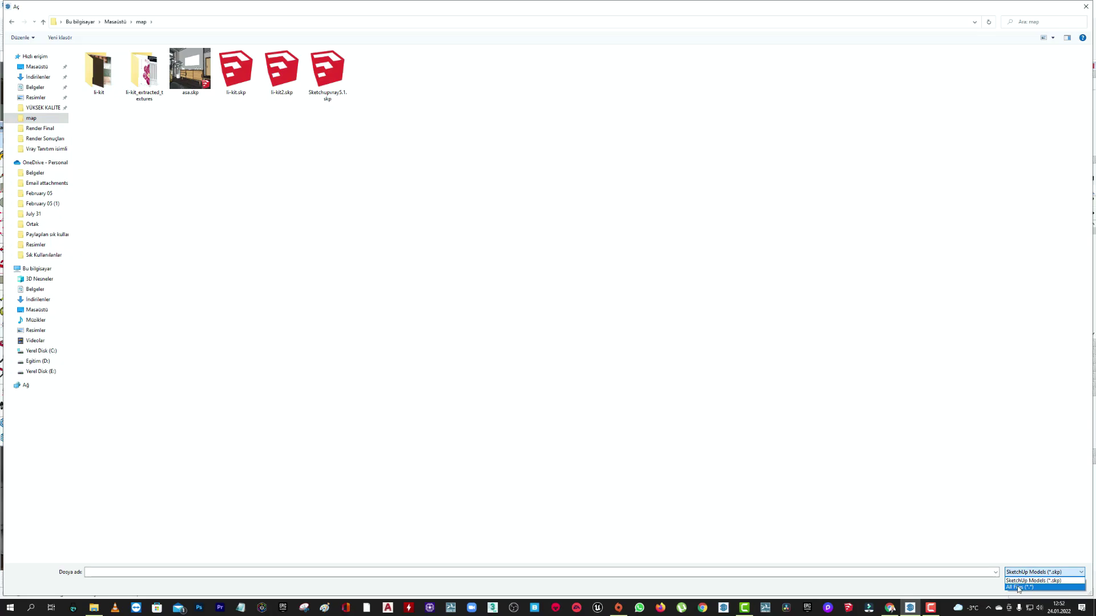
pyautogui.click(1019, 587)
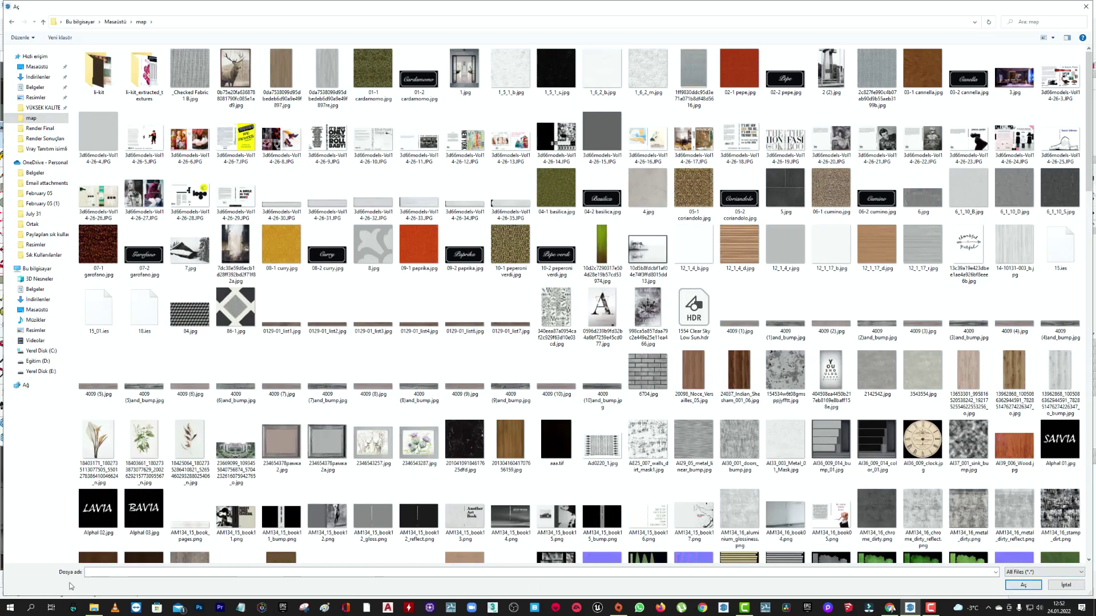
pyautogui.click(103, 573)
pyautogui.write('b')
pyautogui.press('Return')
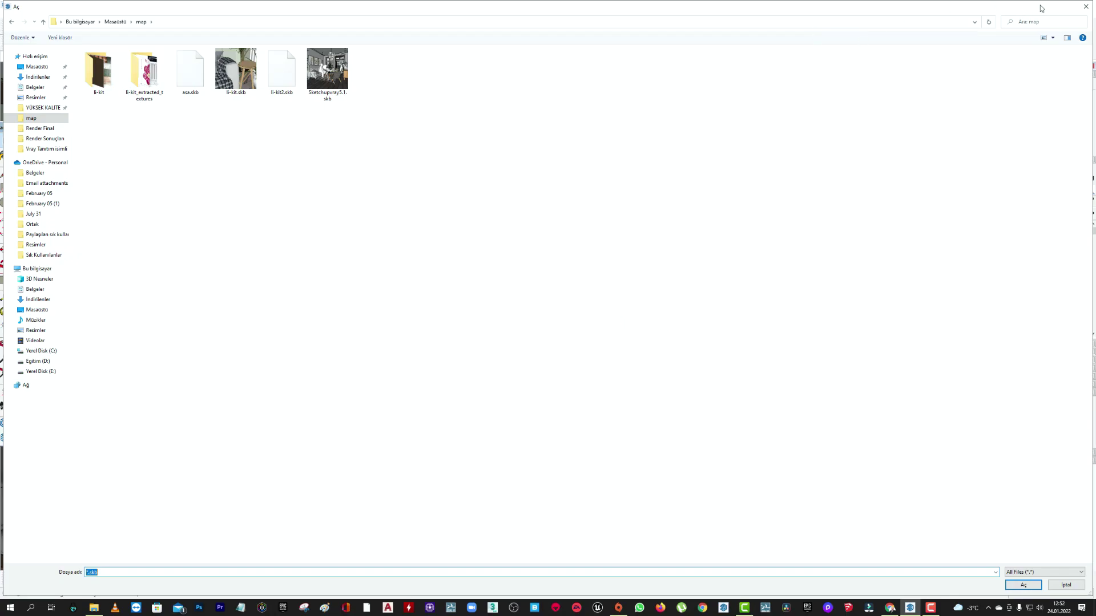
pyautogui.click(1084, 8)
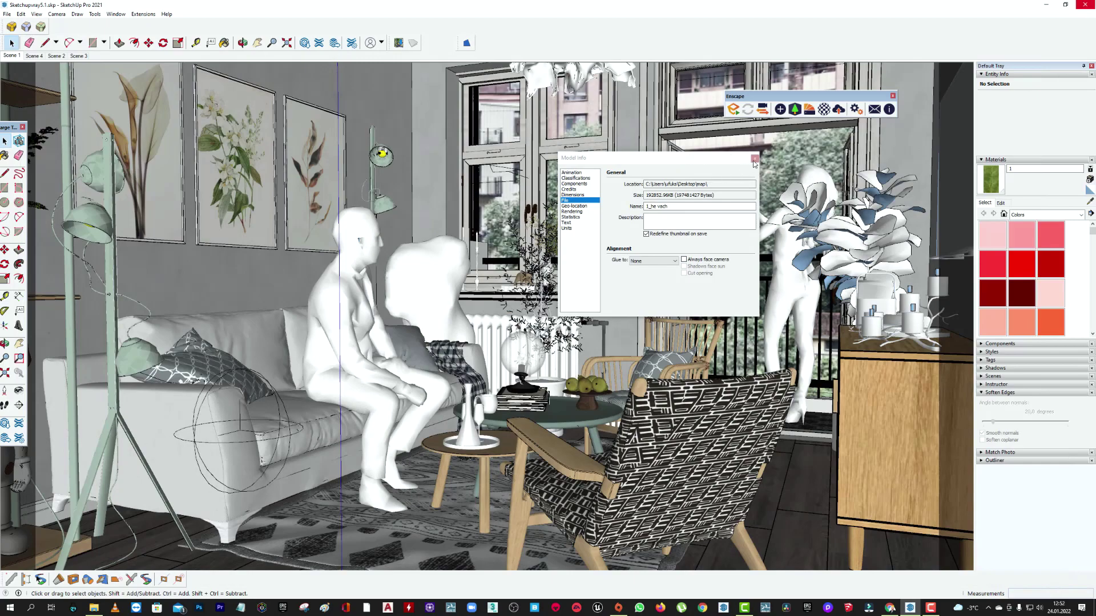
# Read the model's desktop map folder location in Model Info, then close the dialog.
pyautogui.click(722, 183)
pyautogui.click(712, 184)
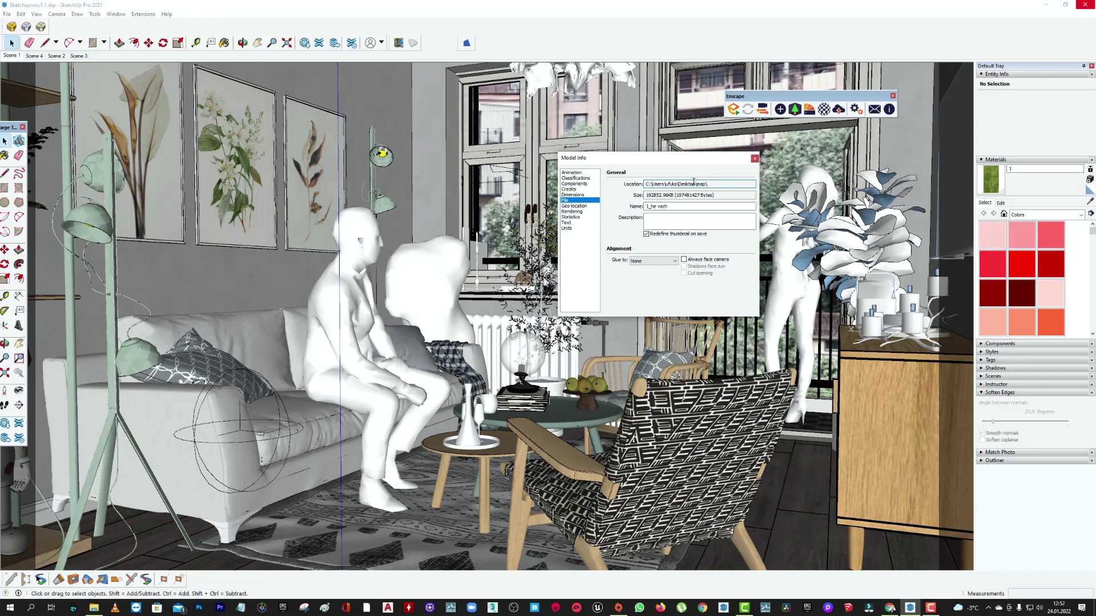
pyautogui.click(754, 158)
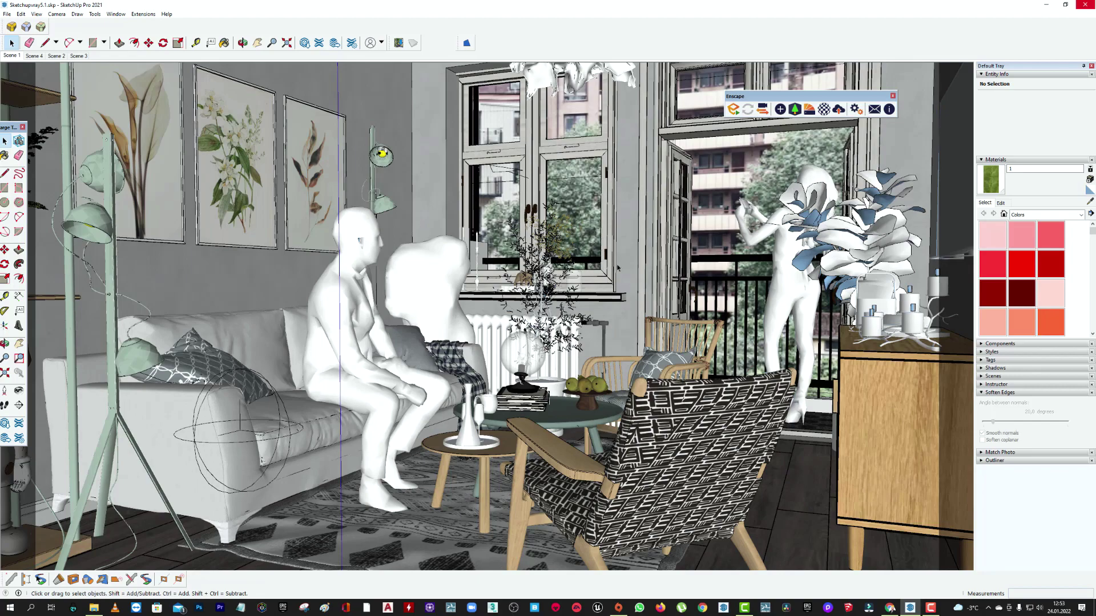
# Enable Create backup and Auto-save every 10 minutes in General preferences and confirm.
pyautogui.click(115, 14)
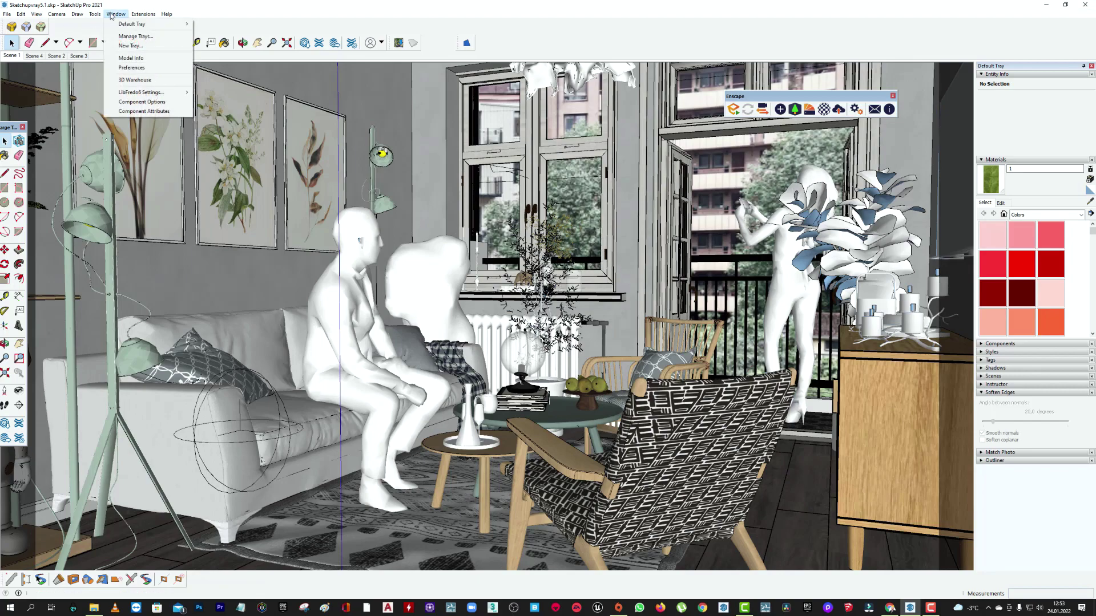
pyautogui.click(131, 67)
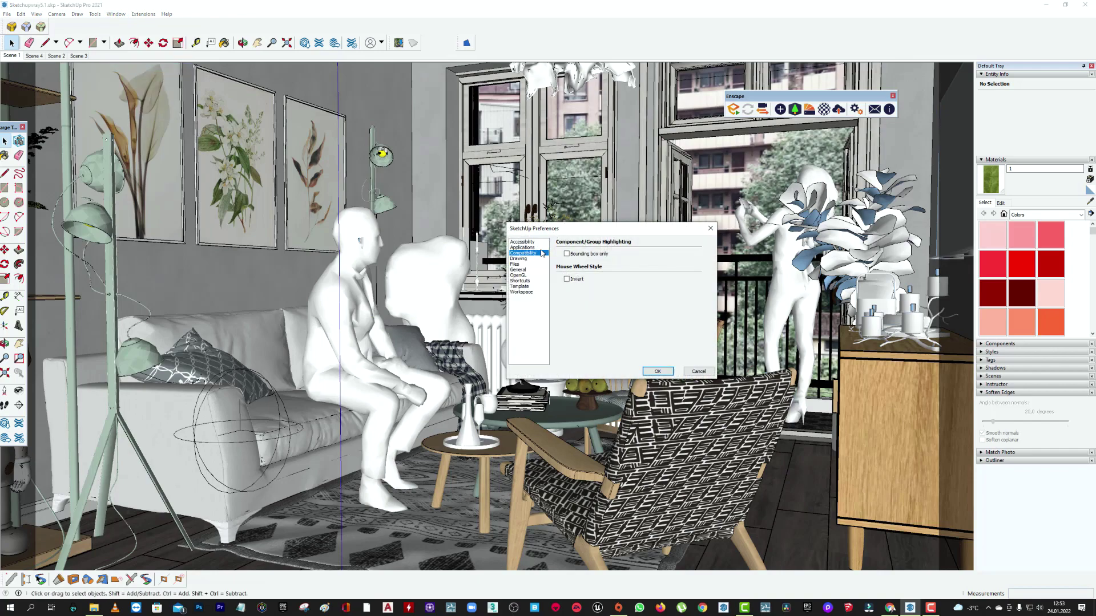
pyautogui.click(523, 271)
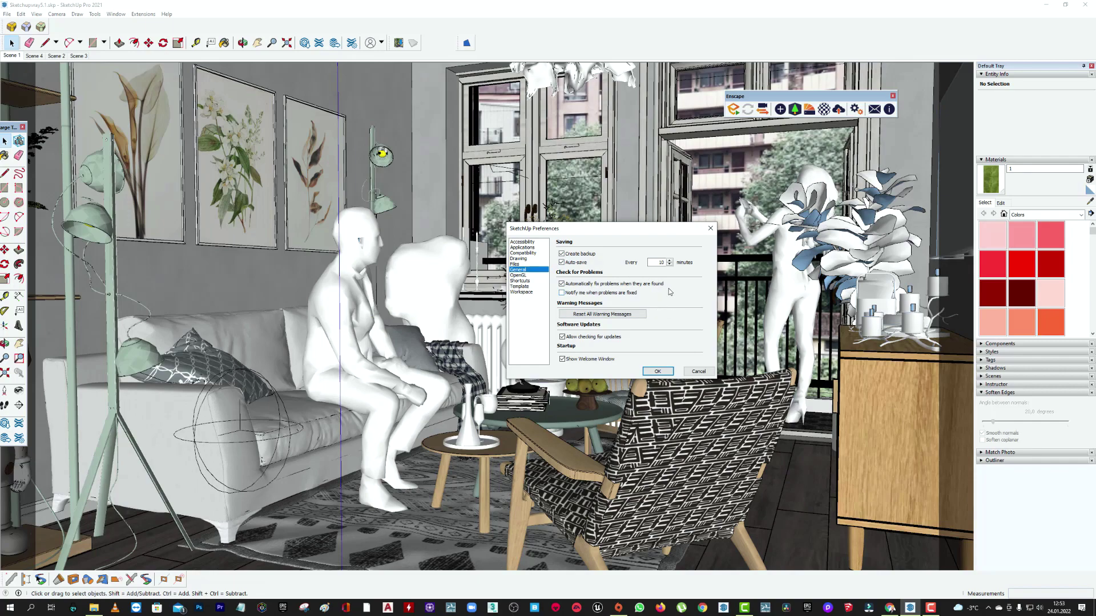
pyautogui.doubleClick(660, 262)
pyautogui.click(655, 371)
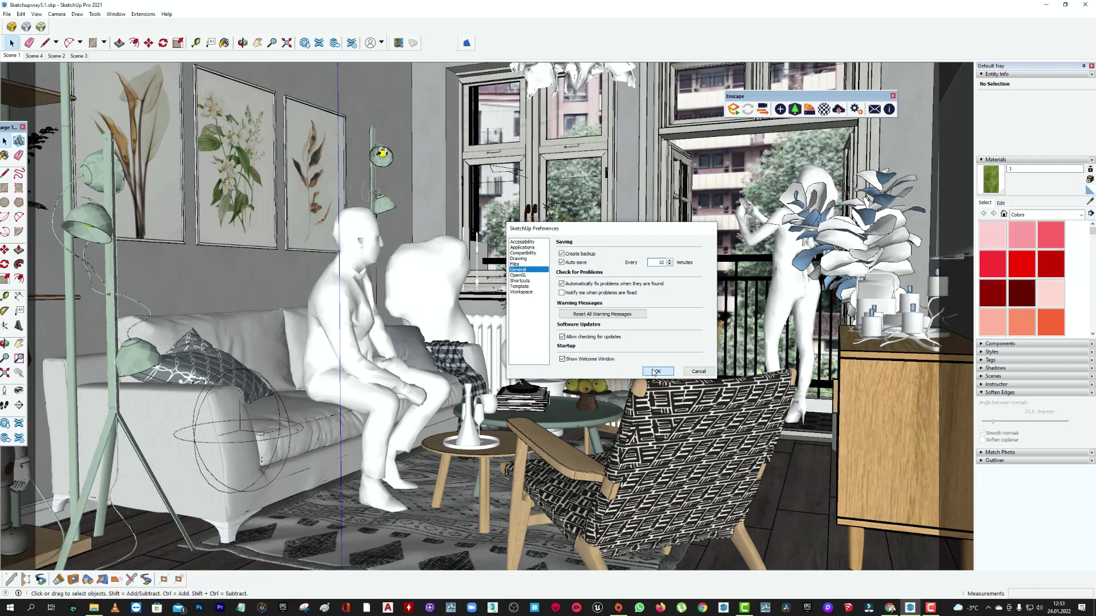